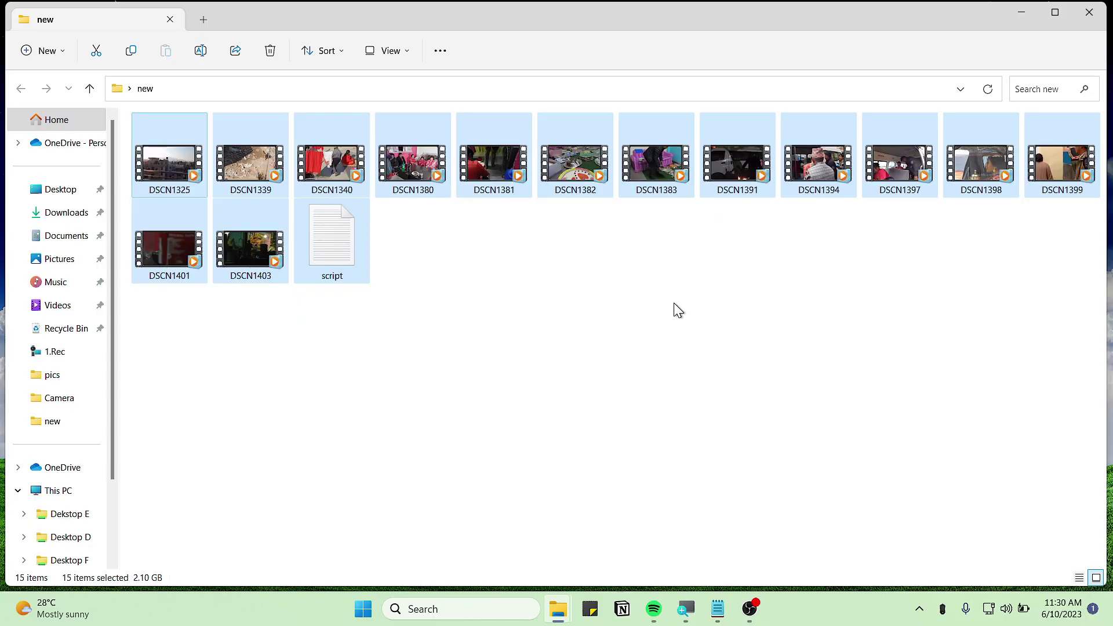
# Step: Open script.txt in Notepad to read the batch script, then close it
pyautogui.click(421, 346)
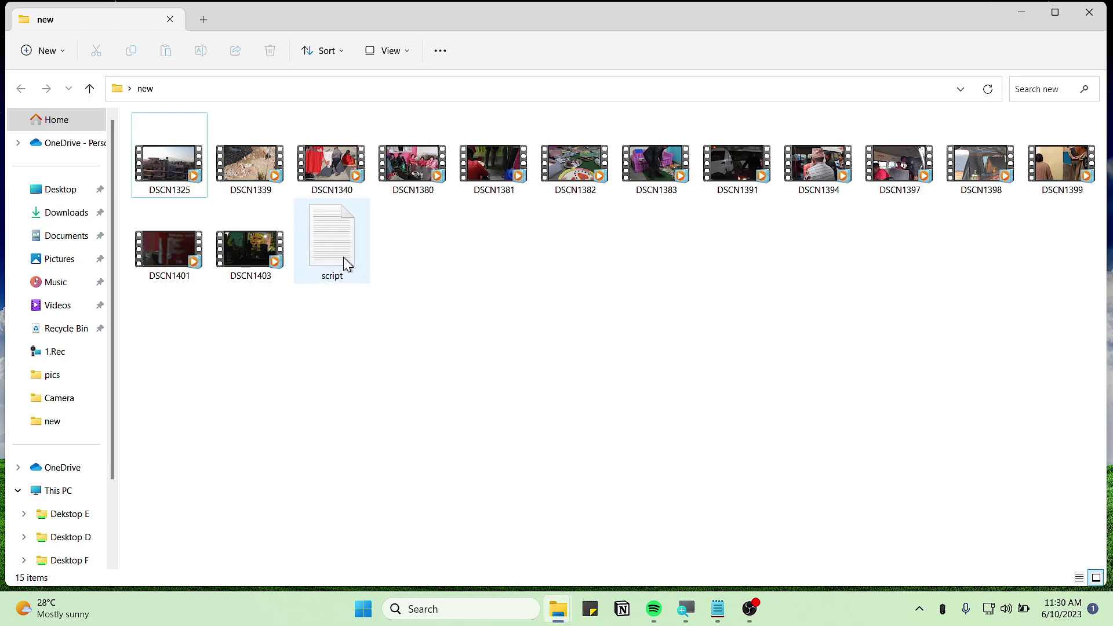
pyautogui.moveTo(332, 242)
pyautogui.doubleClick(322, 235)
pyautogui.hotkey('ctrl', 'a')
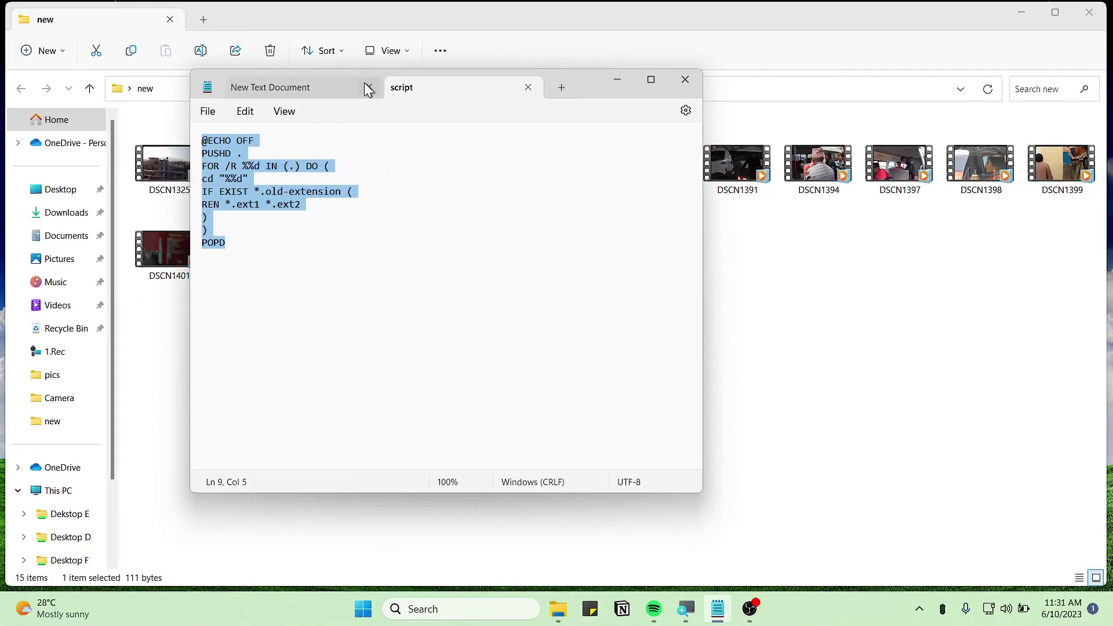
pyautogui.click(356, 90)
pyautogui.click(369, 88)
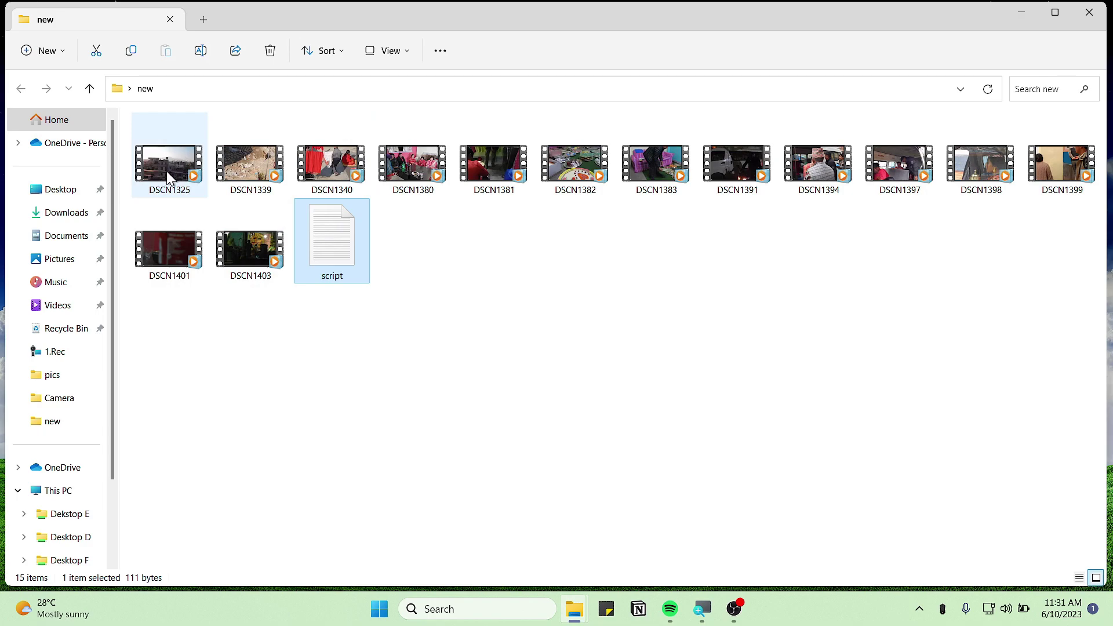
# Step: Check DSCN1325's properties, confirming its file type is MP4 Video (.MP4)
pyautogui.click(148, 165)
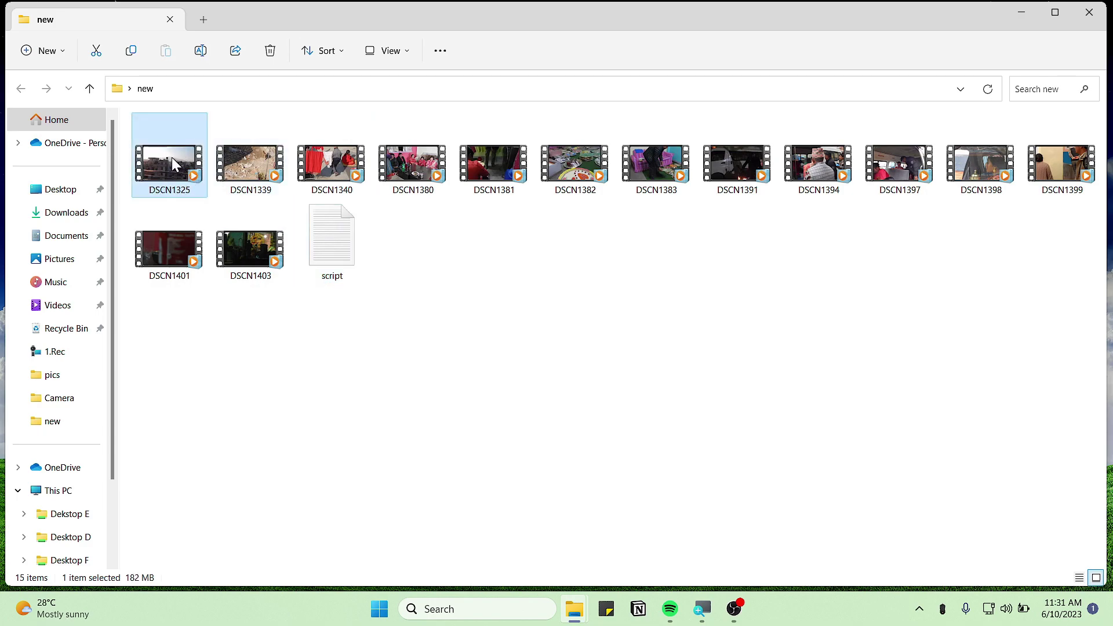
pyautogui.rightClick(173, 162)
pyautogui.click(145, 160)
pyautogui.rightClick(153, 158)
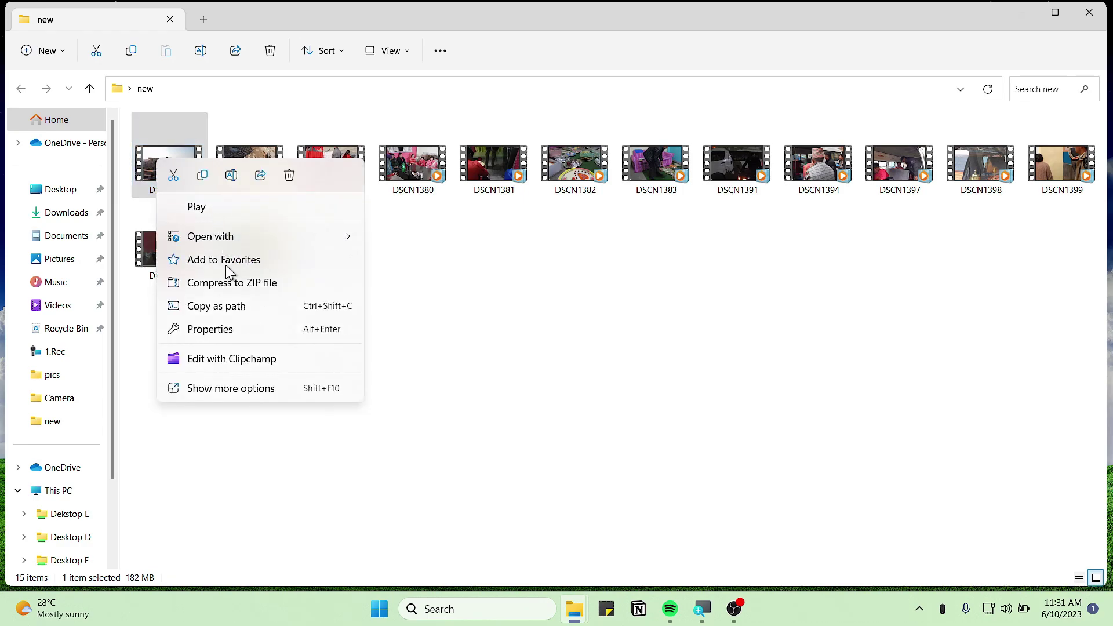
pyautogui.click(242, 330)
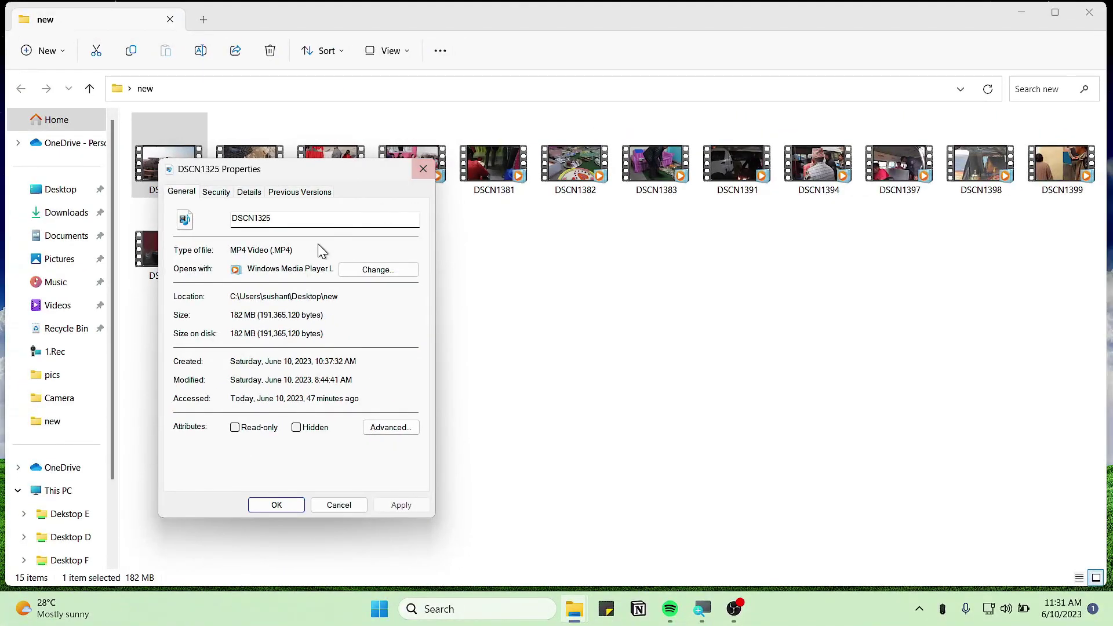
pyautogui.moveTo(302, 251); pyautogui.dragTo(208, 251)
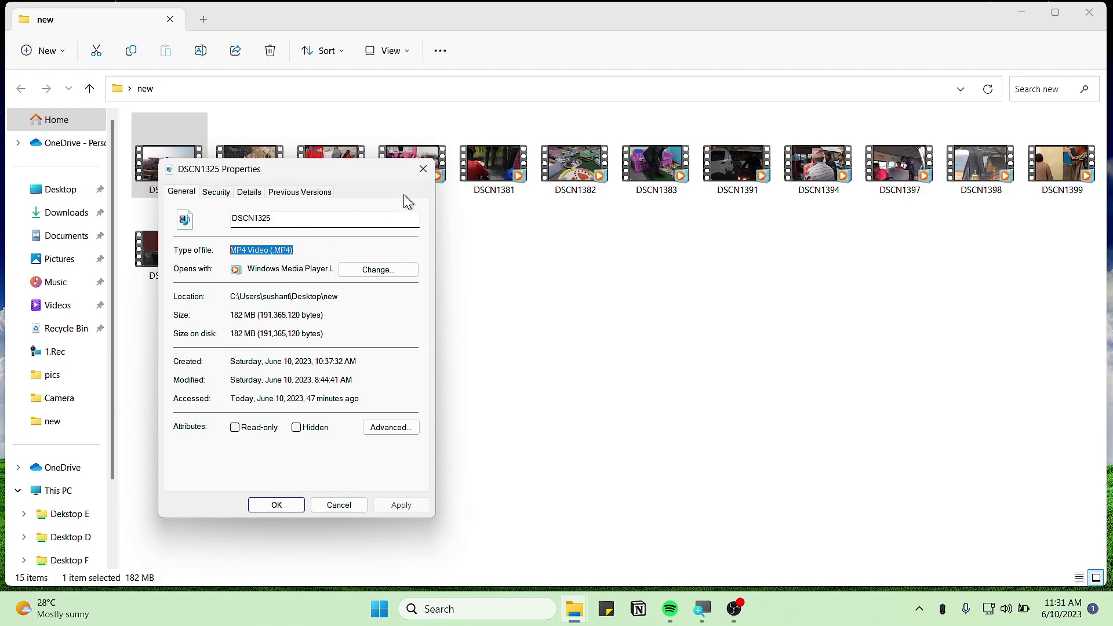
pyautogui.click(421, 173)
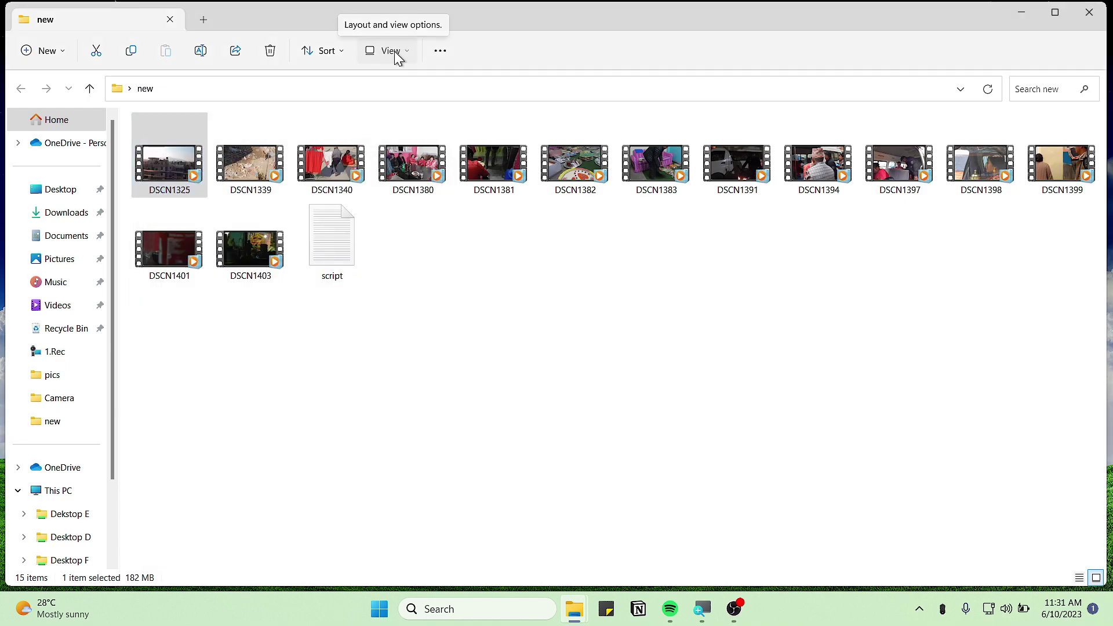
# Step: Turn on File name extensions so the DSCN videos show .MP4
pyautogui.click(394, 51)
pyautogui.moveTo(383, 298)
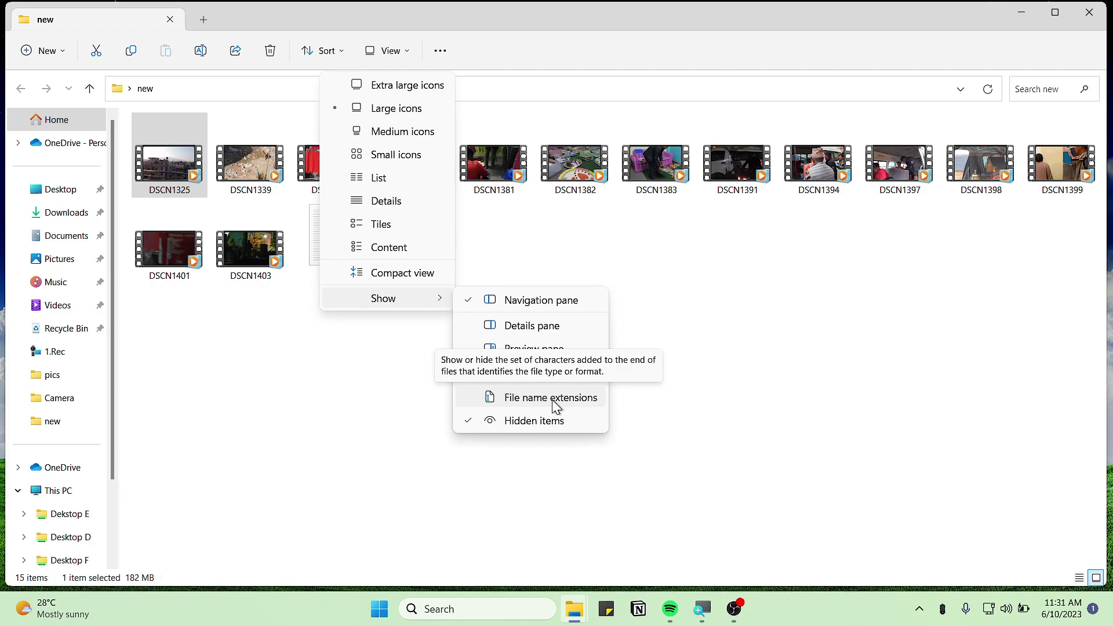
pyautogui.click(552, 399)
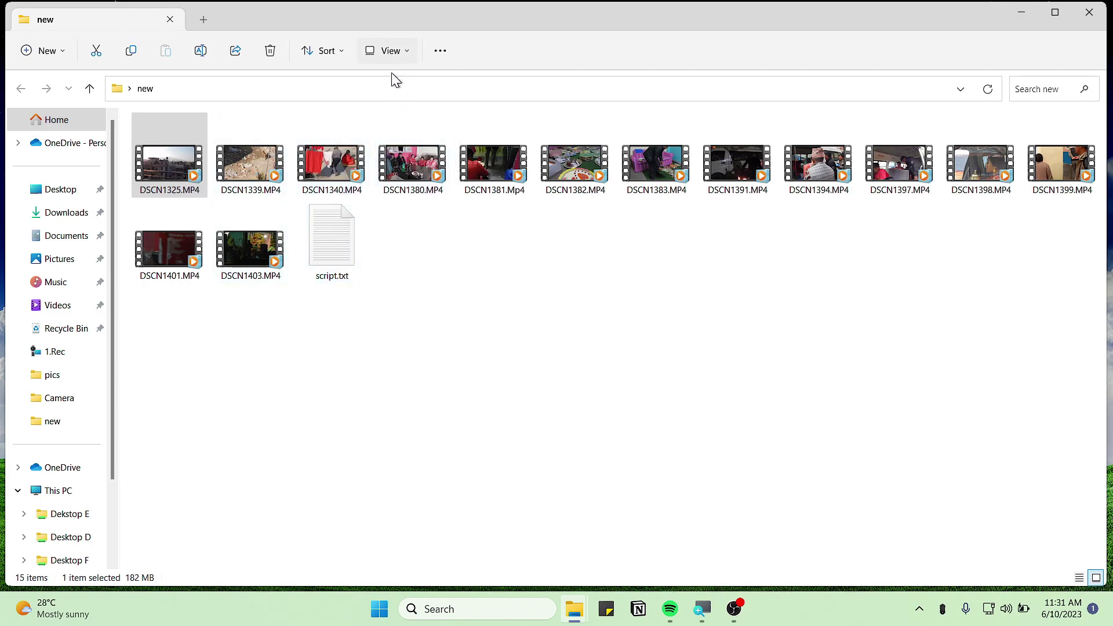
pyautogui.click(174, 198)
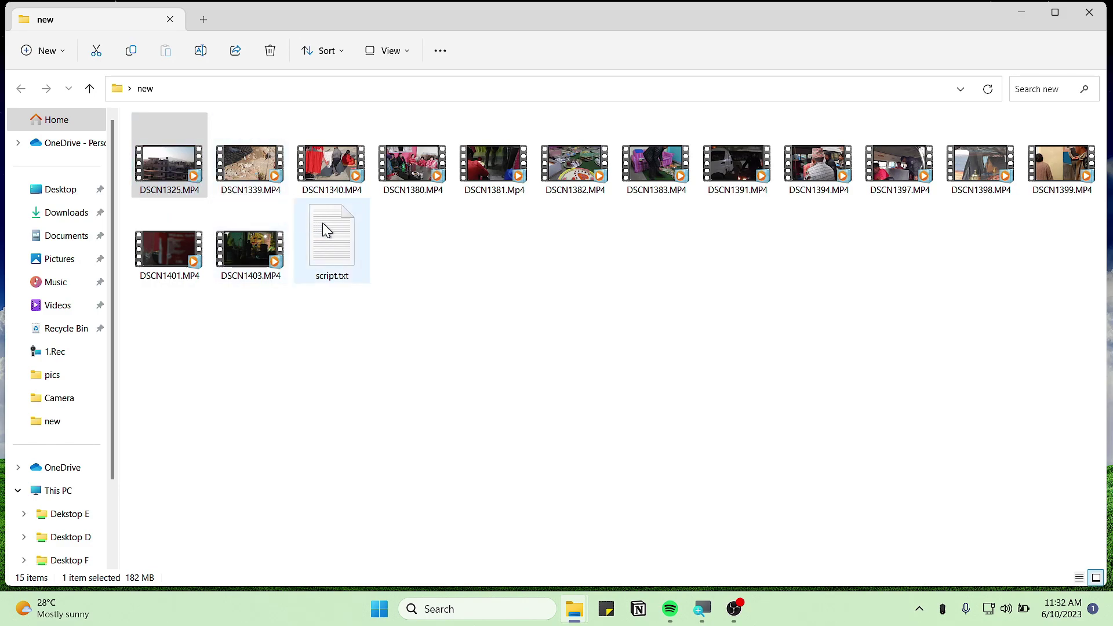
pyautogui.moveTo(332, 235)
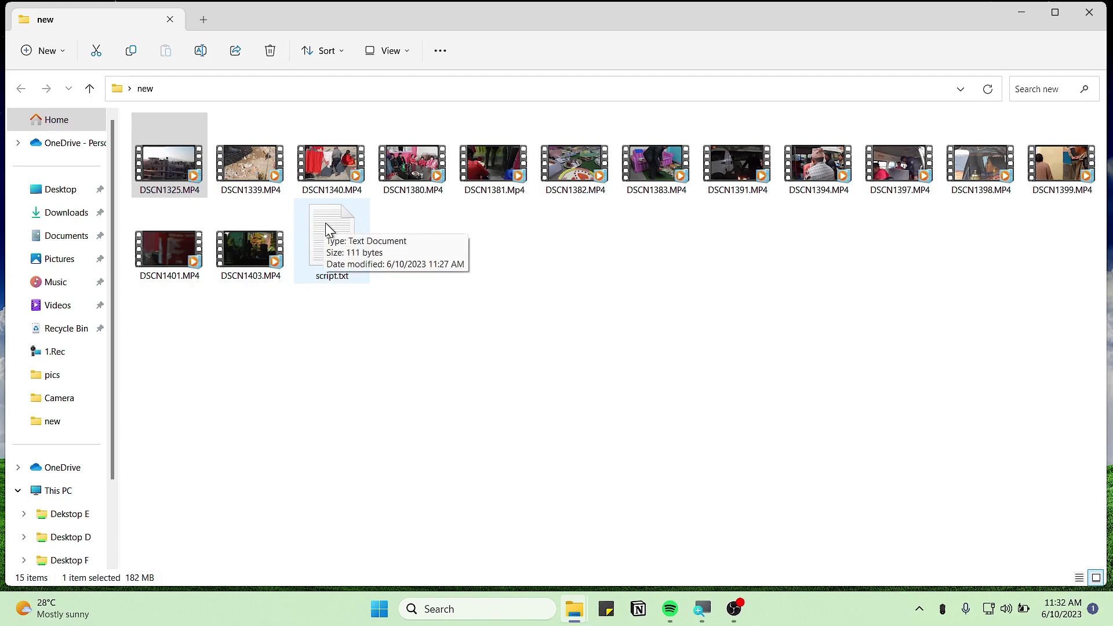
# Step: Reopen script.txt beside the folder and copy the folder's full path from the address bar
pyautogui.doubleClick(341, 238)
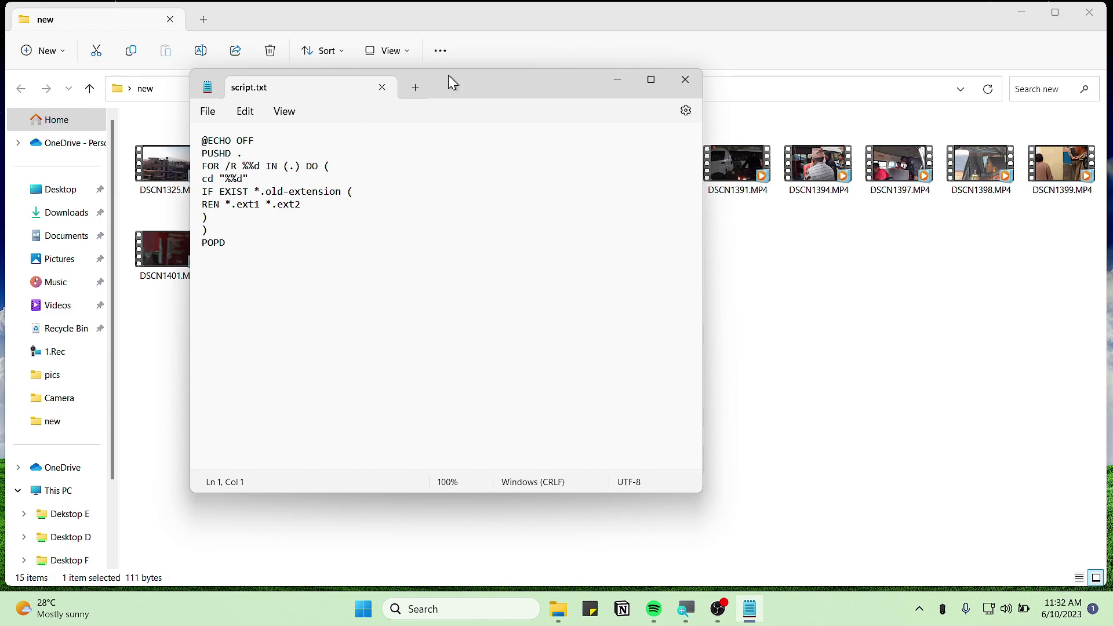
pyautogui.moveTo(432, 85); pyautogui.dragTo(765, 112)
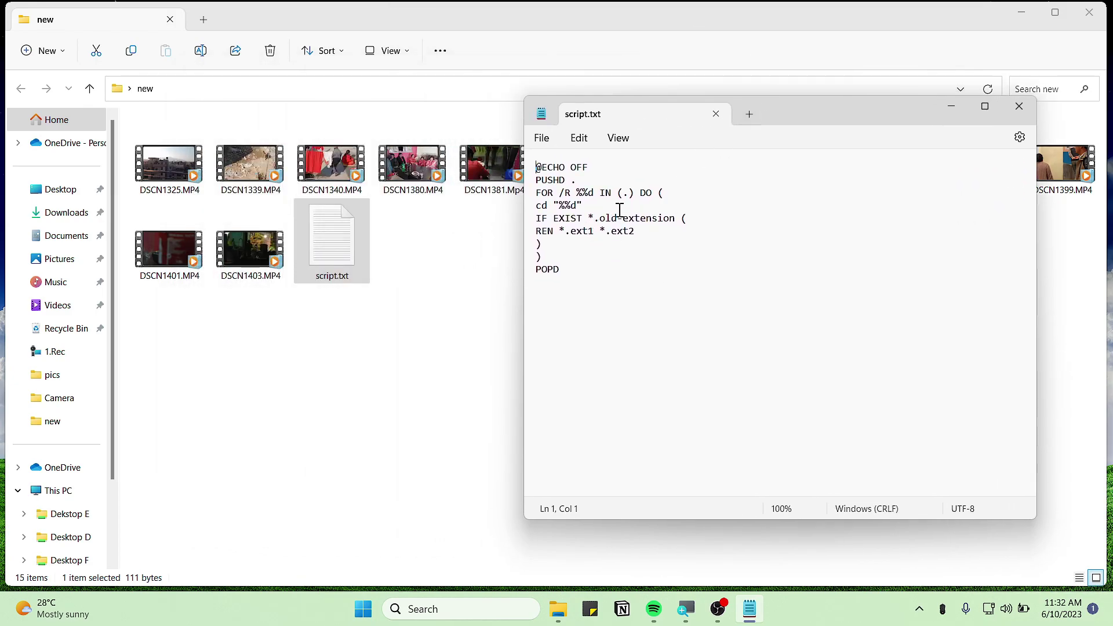
pyautogui.click(294, 90)
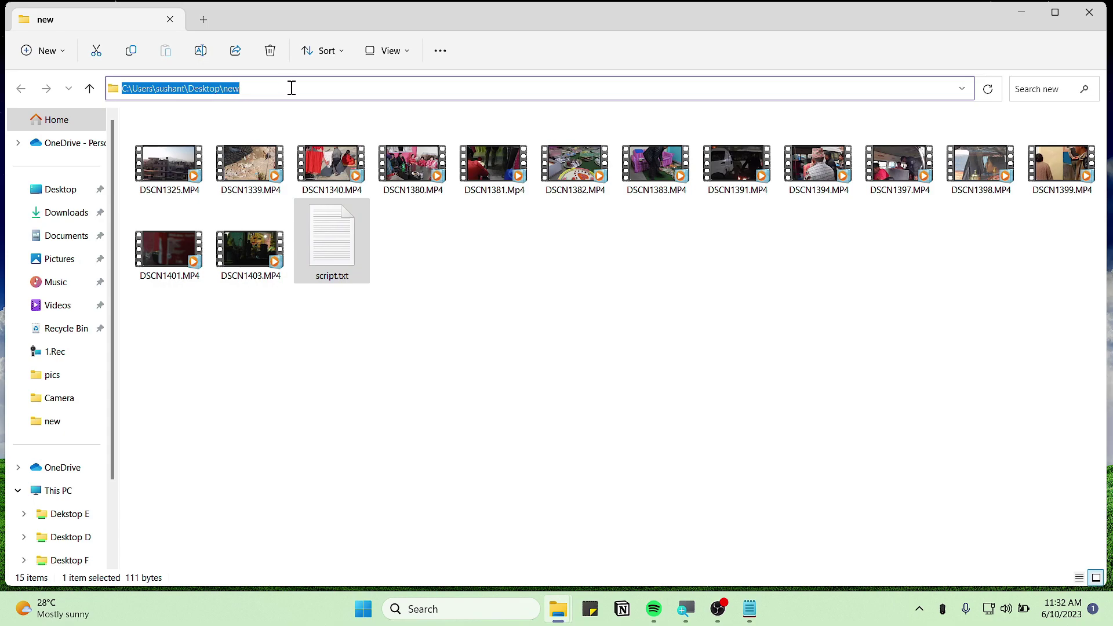
pyautogui.rightClick(223, 88)
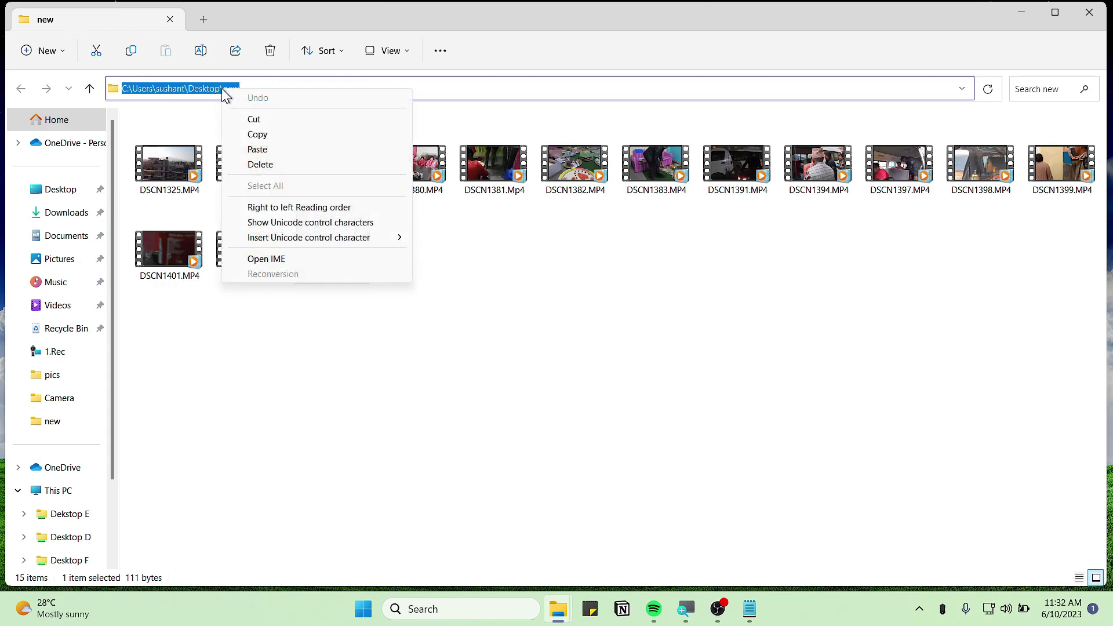
pyautogui.click(269, 135)
pyautogui.click(749, 609)
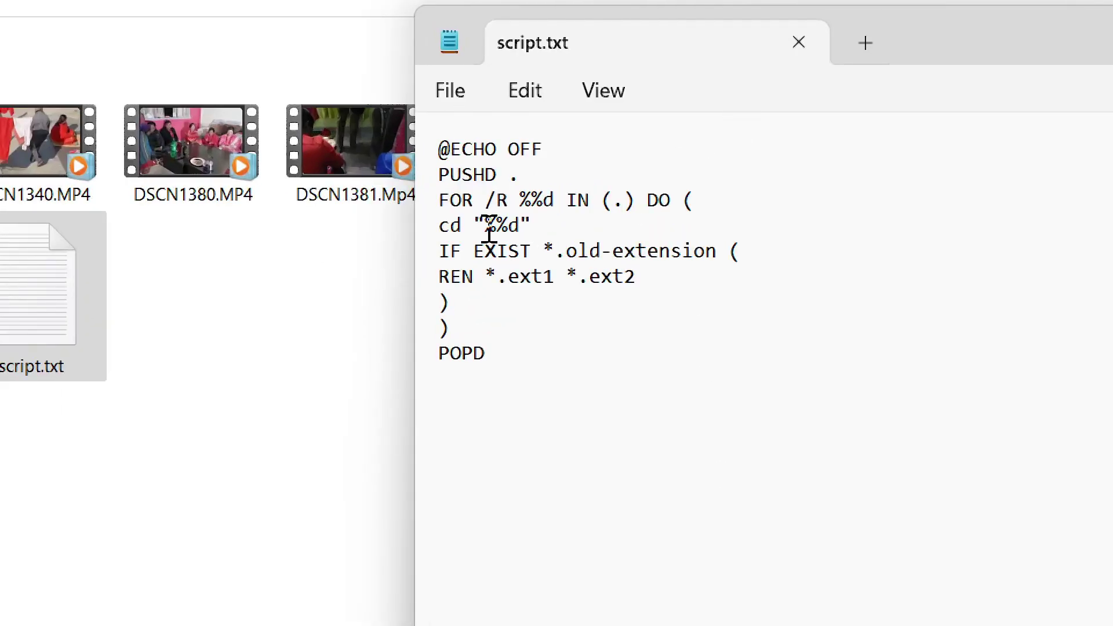
# Step: Paste the folder path over %%d on the cd line and replace old-extension with mp4
pyautogui.moveTo(485, 226); pyautogui.dragTo(519, 228)
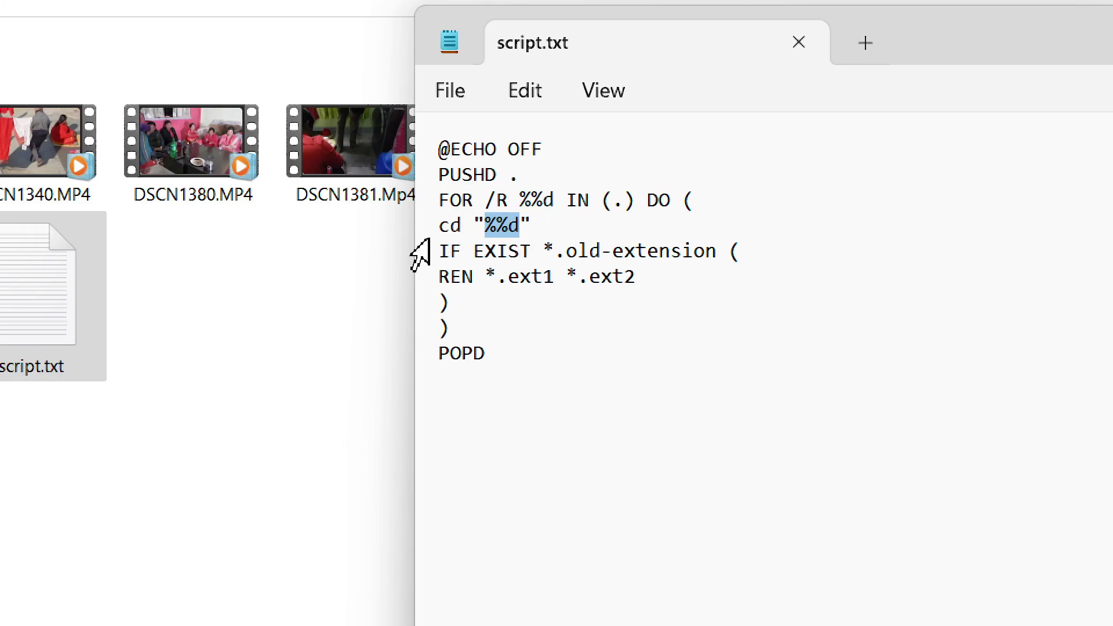
pyautogui.hotkey('ctrl', 'v')
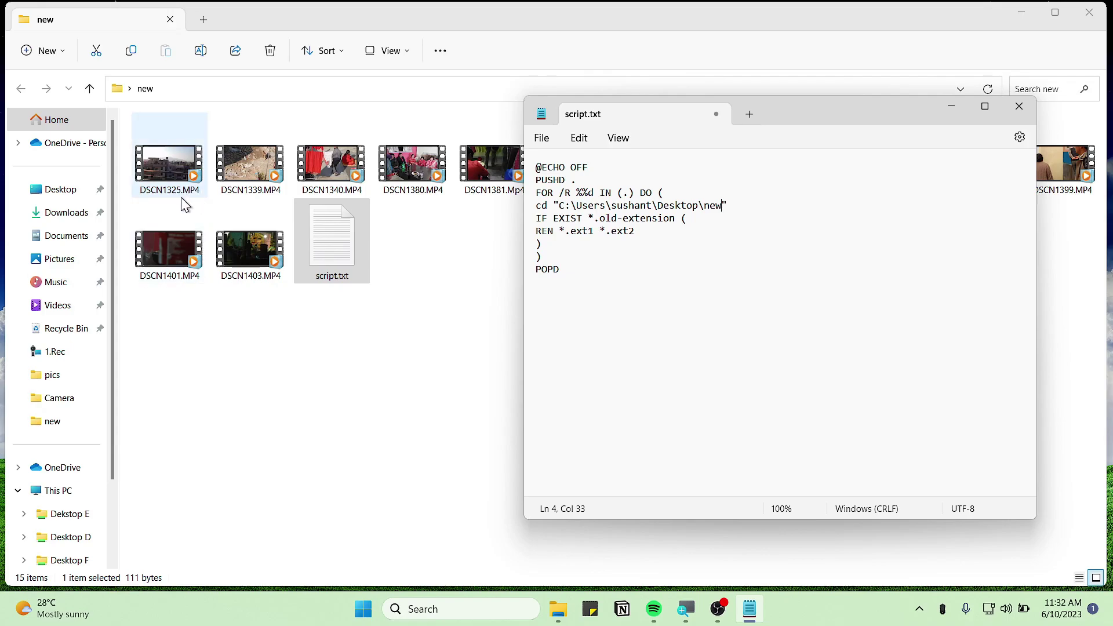
pyautogui.moveTo(600, 218); pyautogui.dragTo(676, 222)
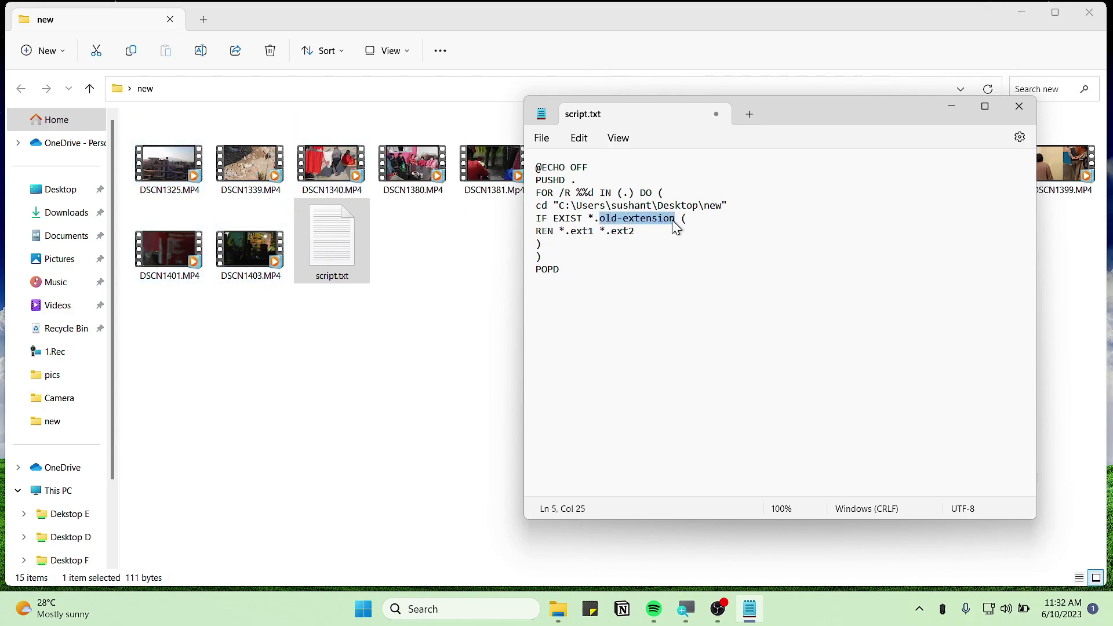
pyautogui.write('mp4')
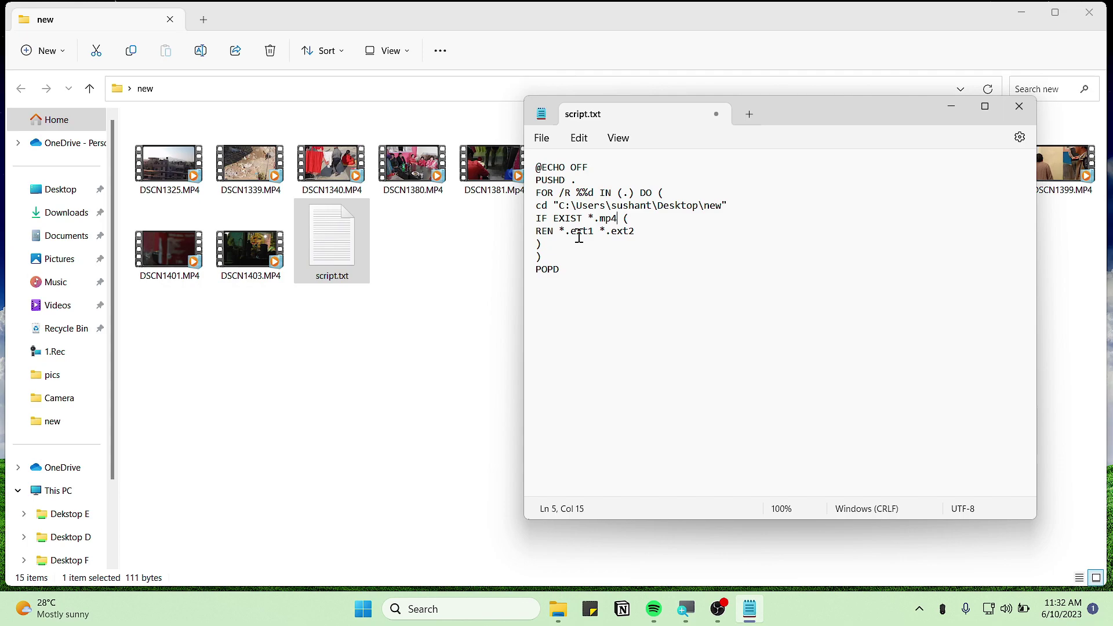
# Step: On the REN line, replace ext1 with MP4 and ext2 with MOV
pyautogui.click(549, 232)
pyautogui.moveTo(571, 232); pyautogui.dragTo(599, 233)
pyautogui.write('mp')
pyautogui.write('4')
pyautogui.moveTo(605, 230); pyautogui.dragTo(636, 231)
pyautogui.write('MOV')
pyautogui.moveTo(582, 232); pyautogui.dragTo(571, 236)
pyautogui.write('Mp')
pyautogui.press('BackSpace')
pyautogui.write('P')
# Step: Capitalise mp4 to MP4 on the IF EXIST line and recheck both extensions
pyautogui.doubleClick(608, 219)
pyautogui.write('MP')
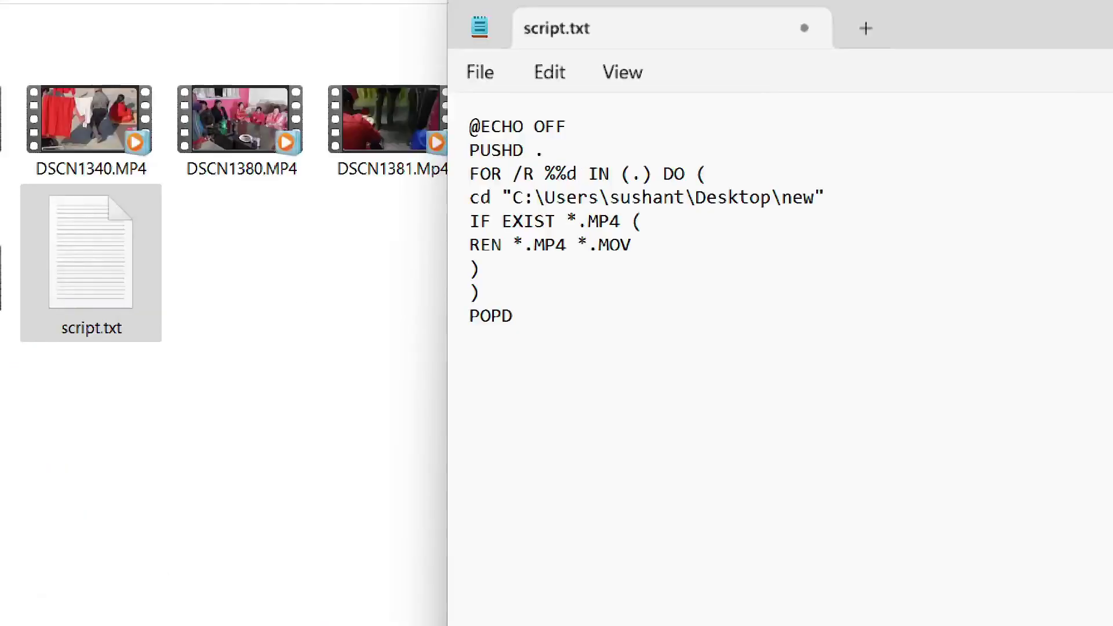
pyautogui.doubleClick(606, 218)
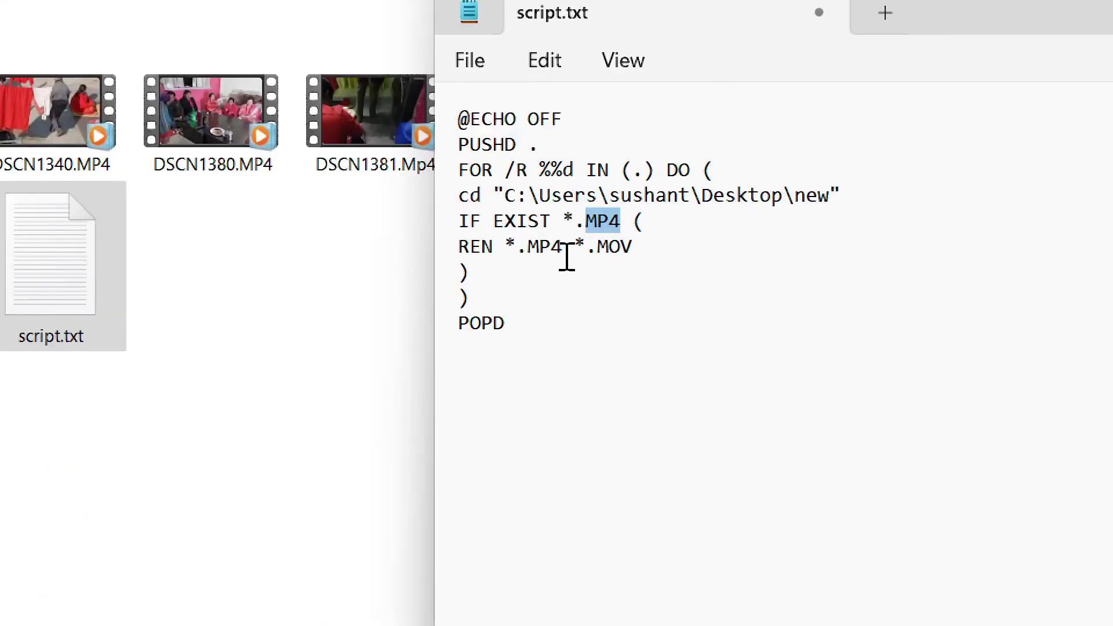
pyautogui.doubleClick(540, 248)
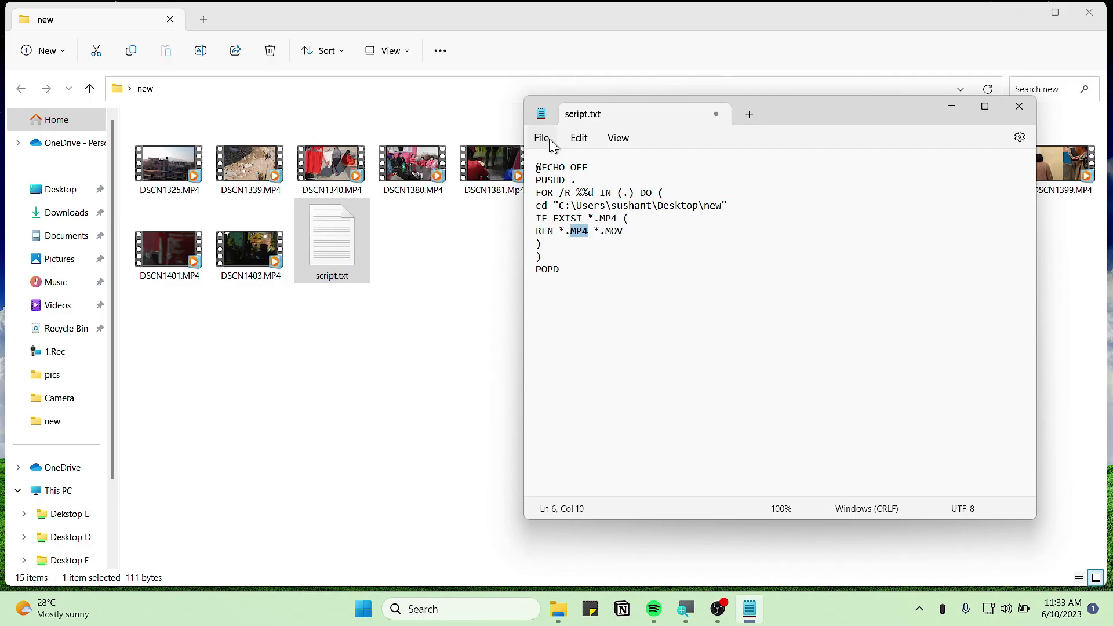
# Step: In Save As, choose All files type and name the script change extension.bat
pyautogui.click(549, 138)
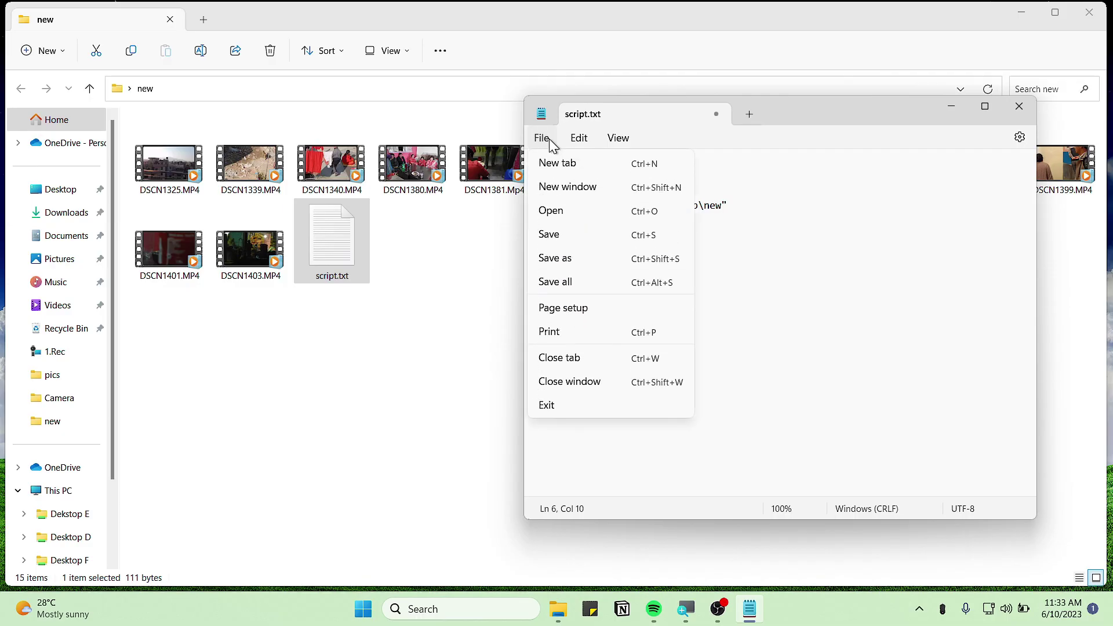
pyautogui.click(575, 259)
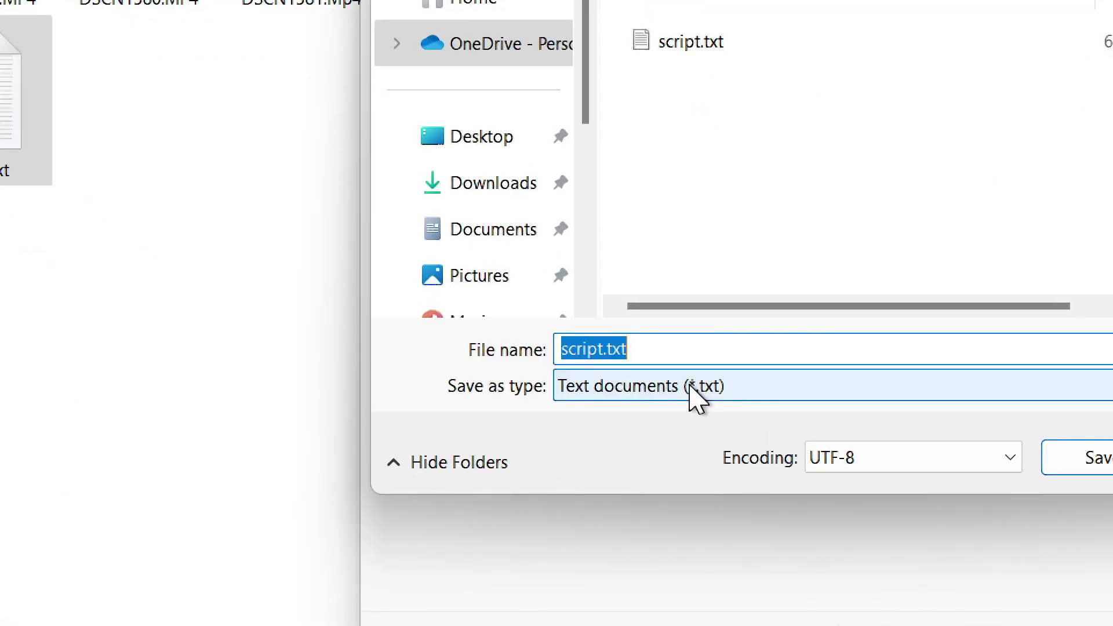
pyautogui.click(691, 388)
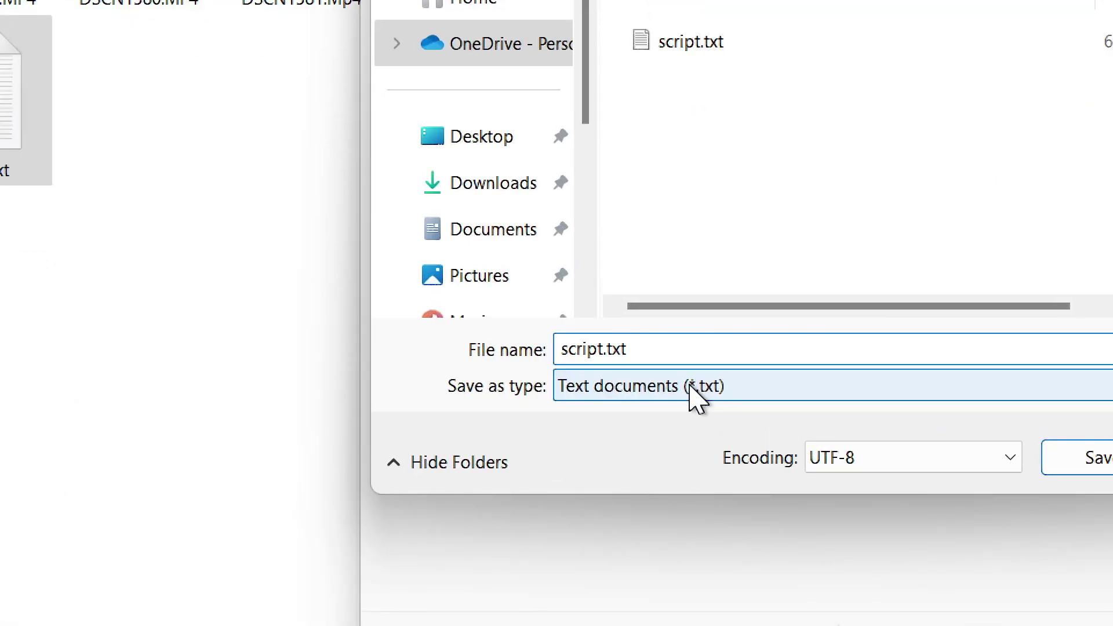
pyautogui.click(654, 405)
pyautogui.click(631, 316)
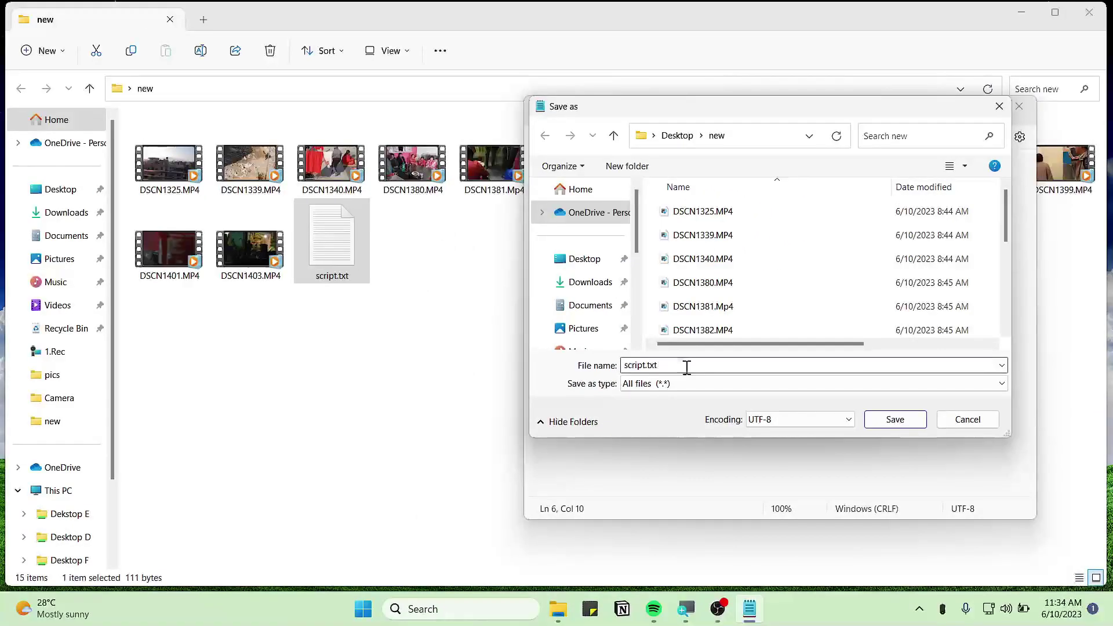
pyautogui.doubleClick(686, 366)
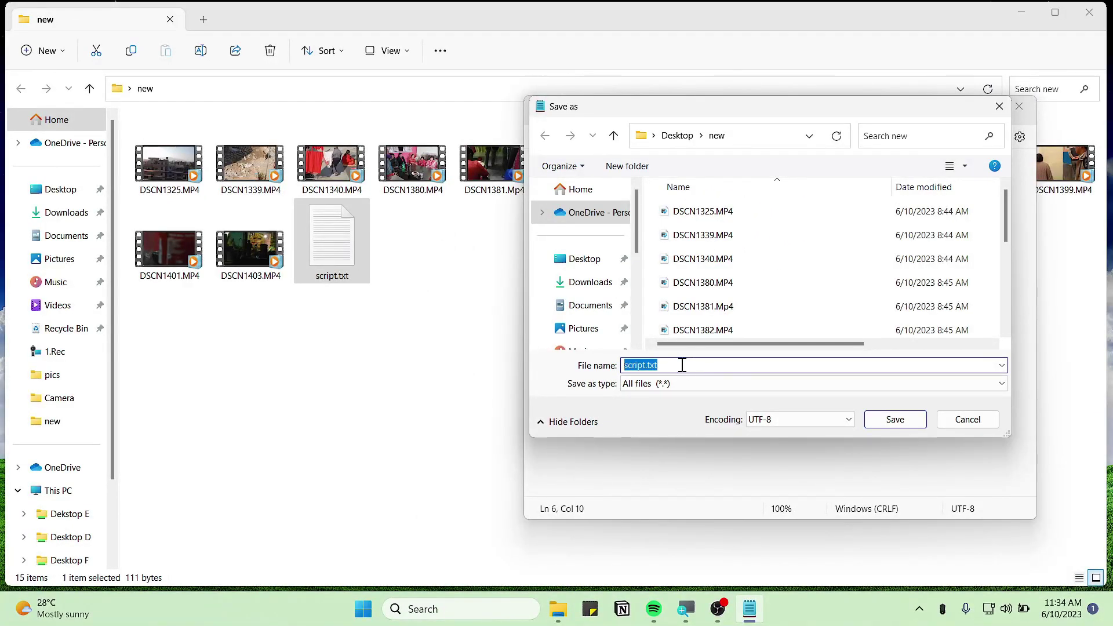
pyautogui.write('change extension.bat')
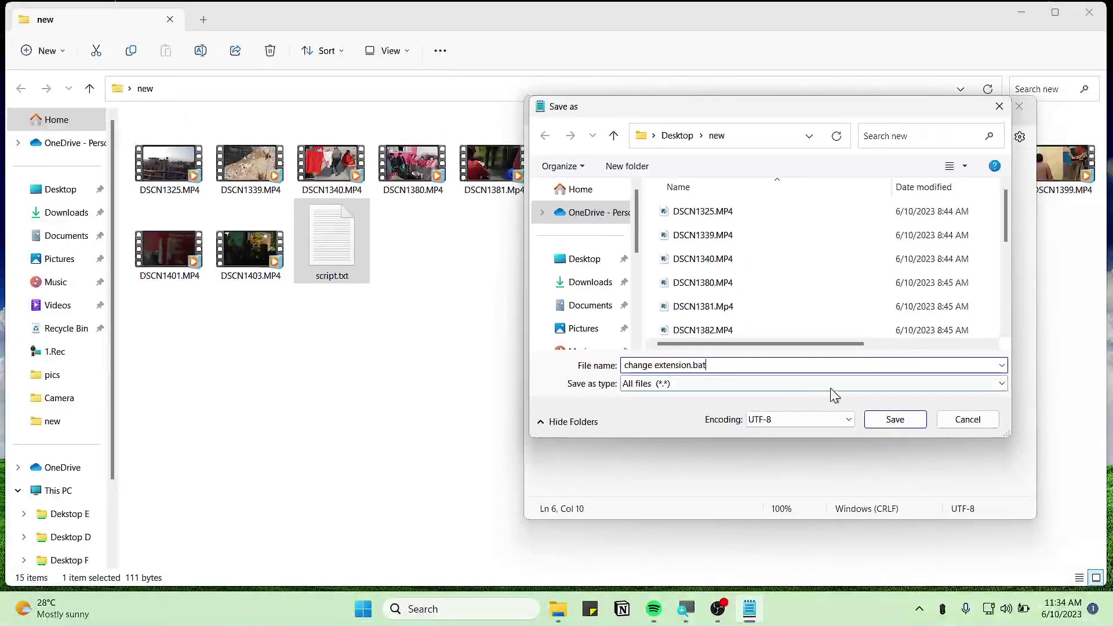
# Step: Save change extension.bat, open it via Show more options > Edit to check, then close Notepad
pyautogui.click(908, 424)
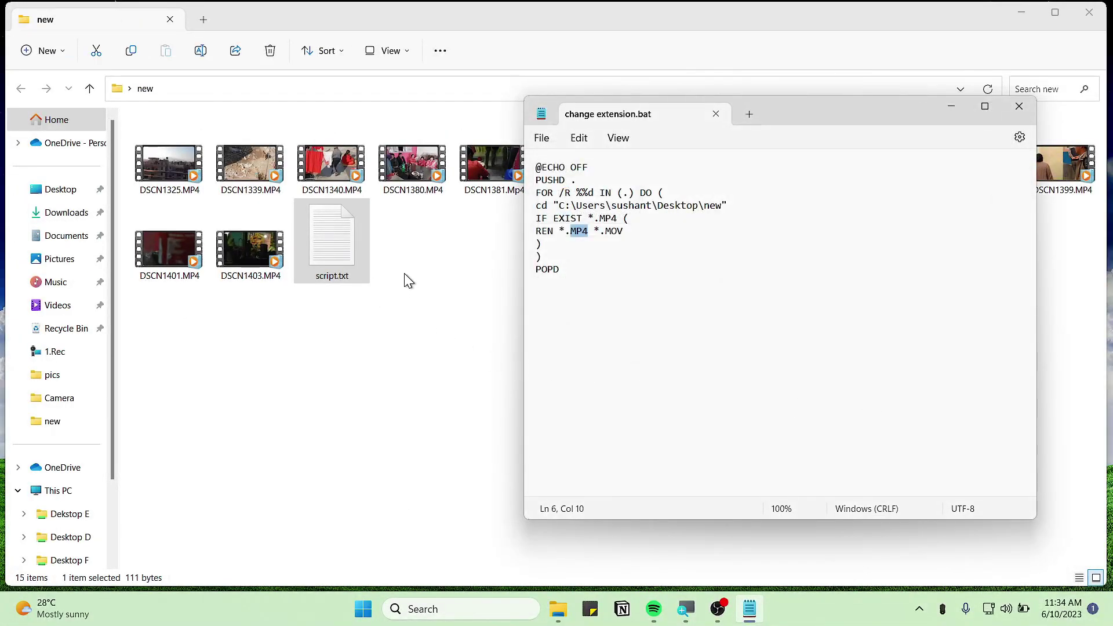
pyautogui.click(174, 165)
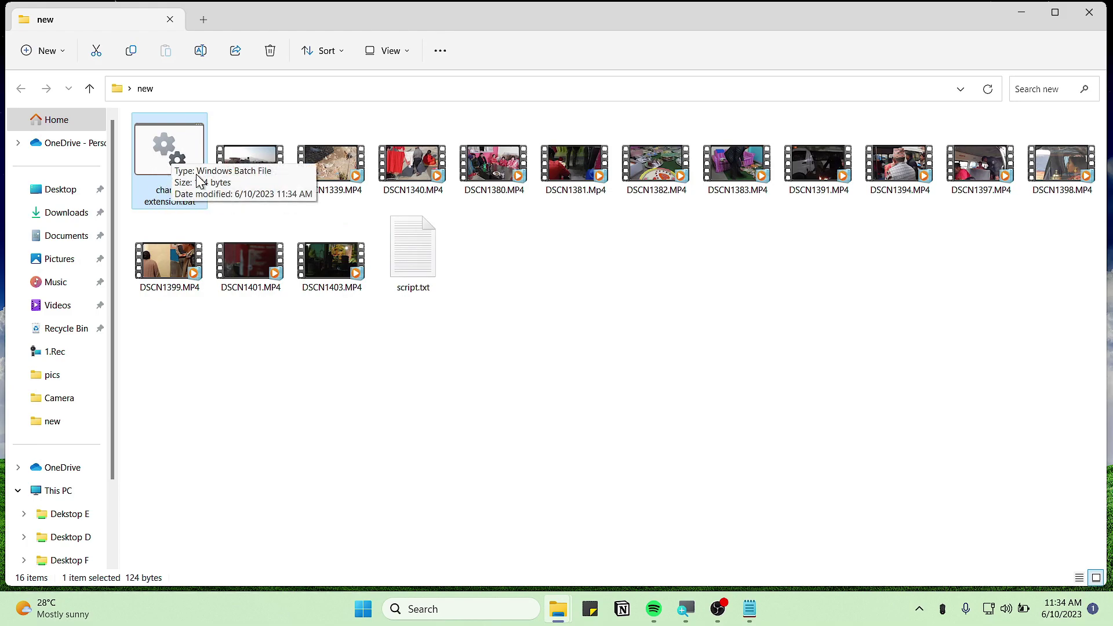
pyautogui.moveTo(170, 161)
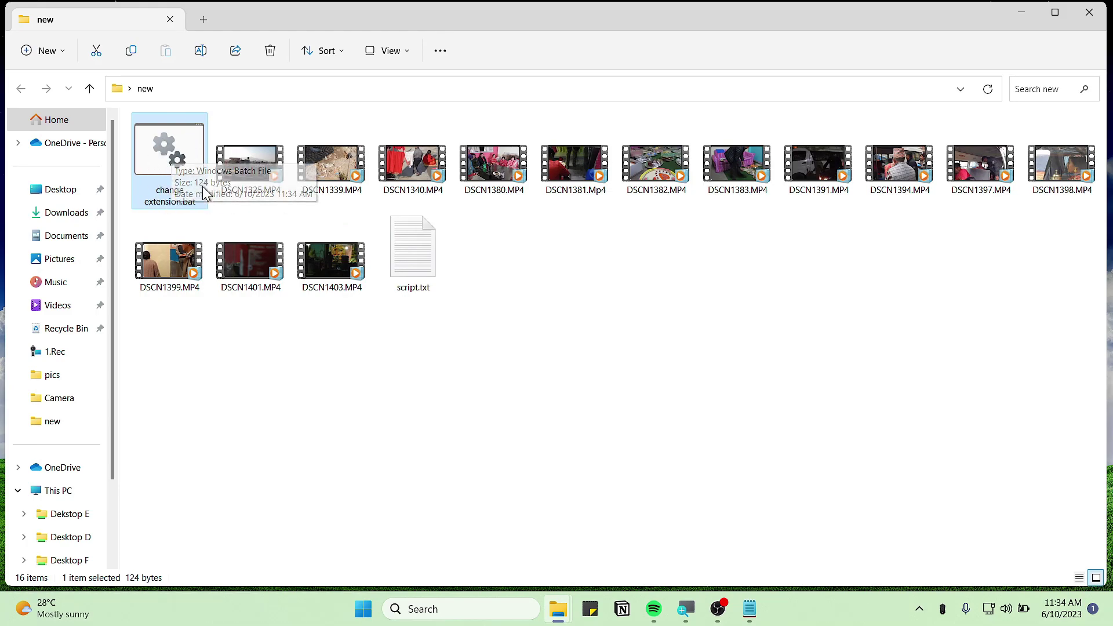
pyautogui.click(256, 165)
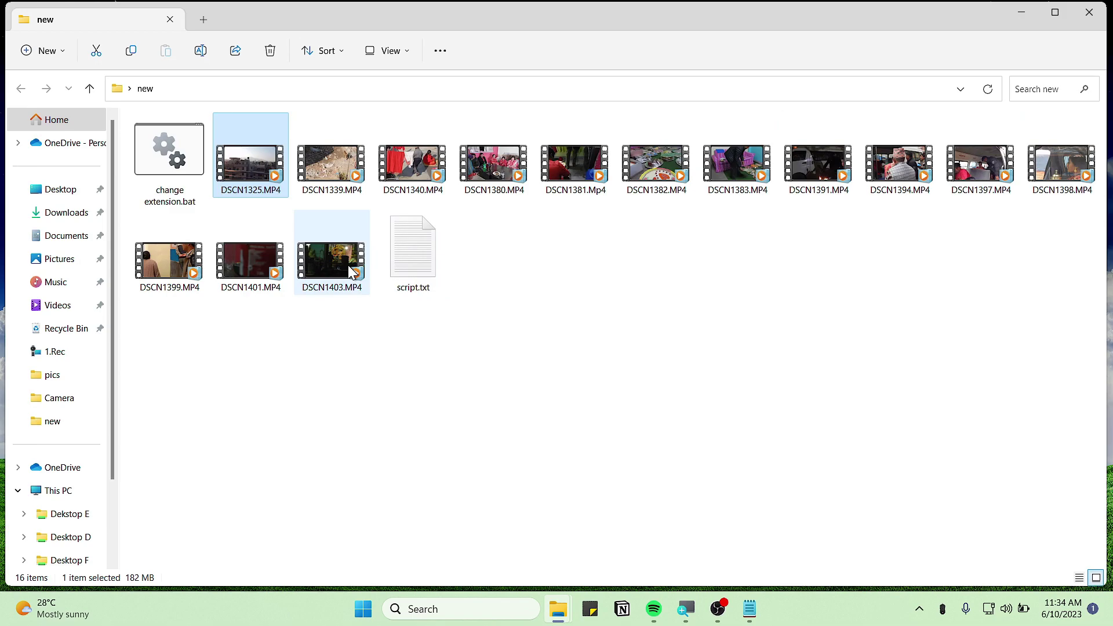
pyautogui.rightClick(172, 164)
pyautogui.click(251, 356)
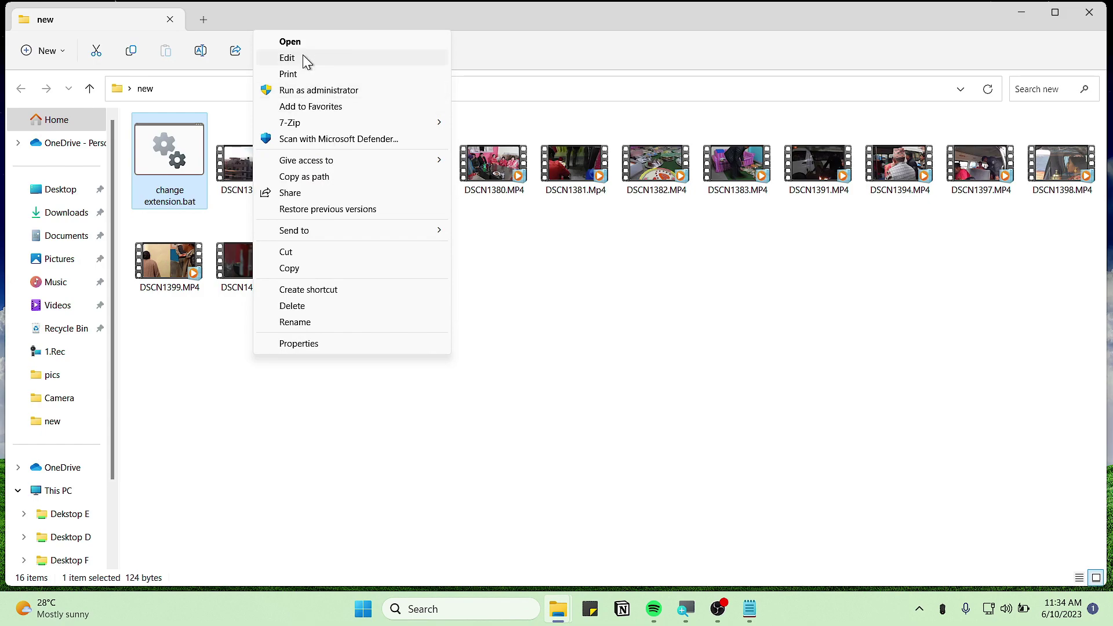
pyautogui.click(303, 58)
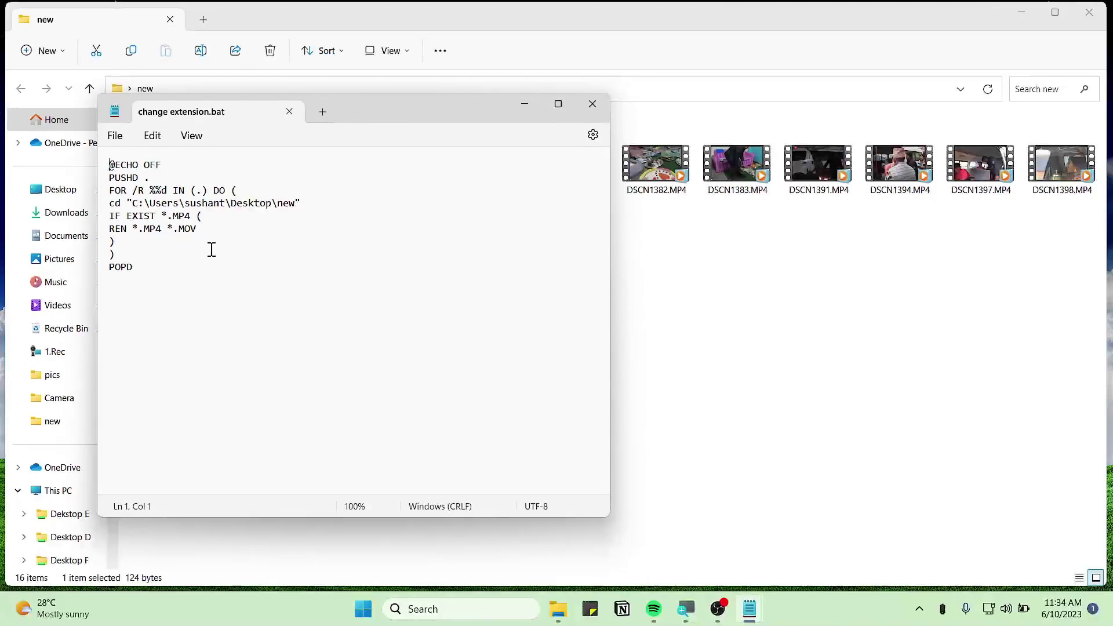
pyautogui.click(593, 104)
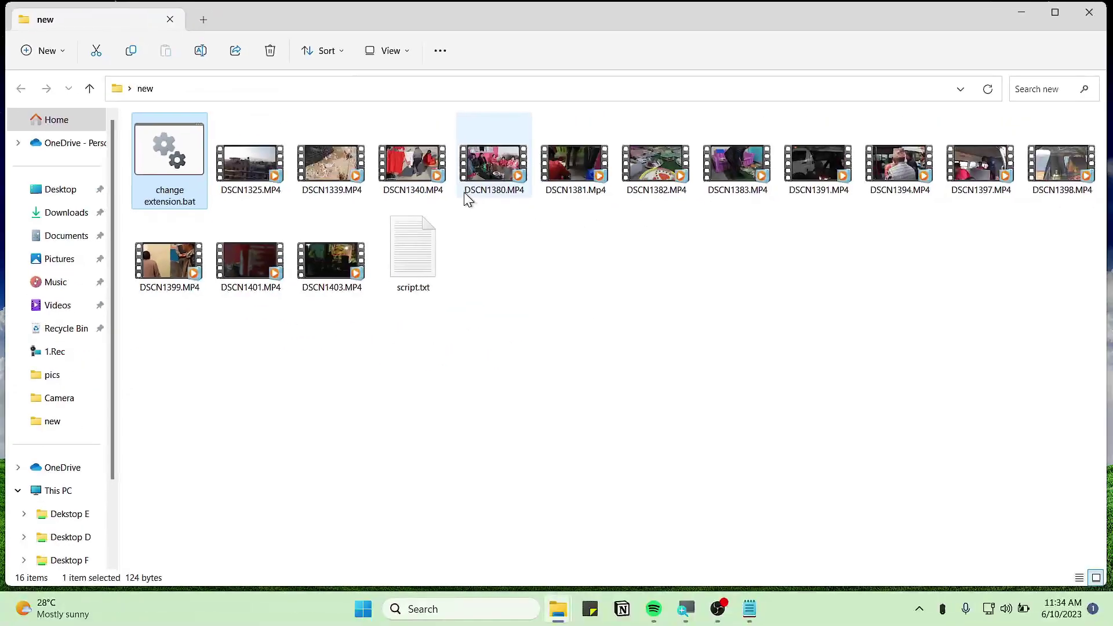
# Step: Run change extension.bat and select the renamed DSCN1325.MOV
pyautogui.doubleClick(183, 165)
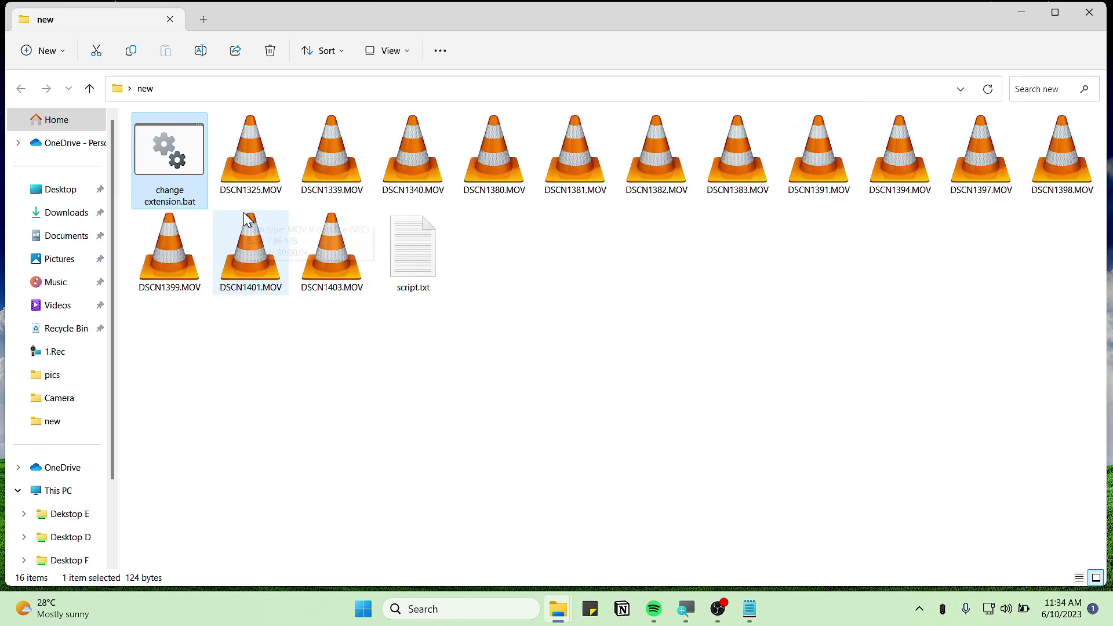
pyautogui.click(259, 173)
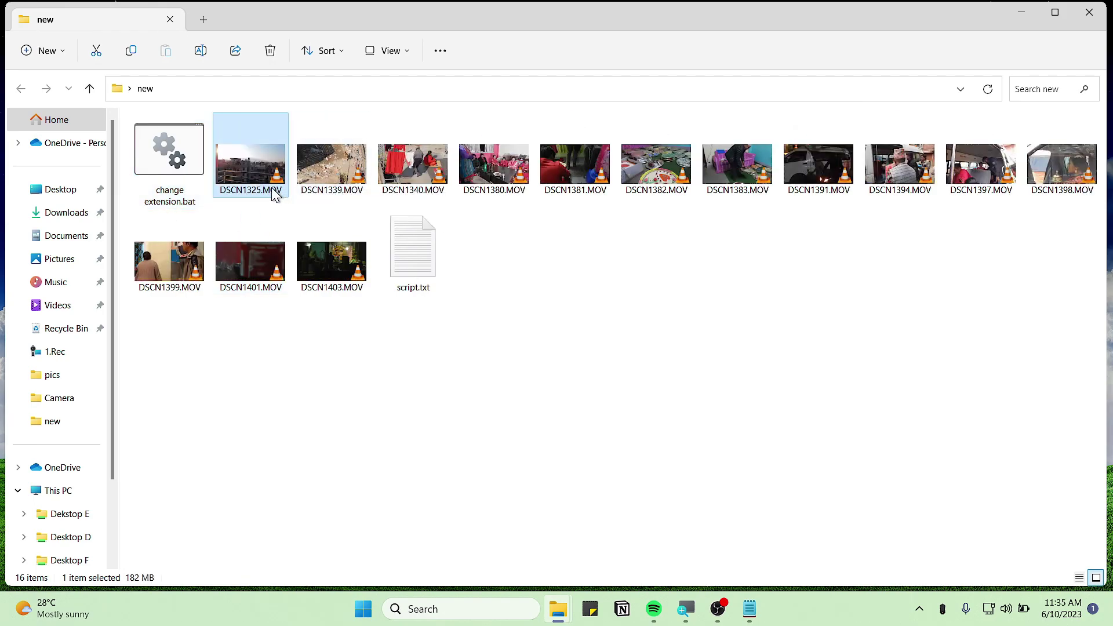